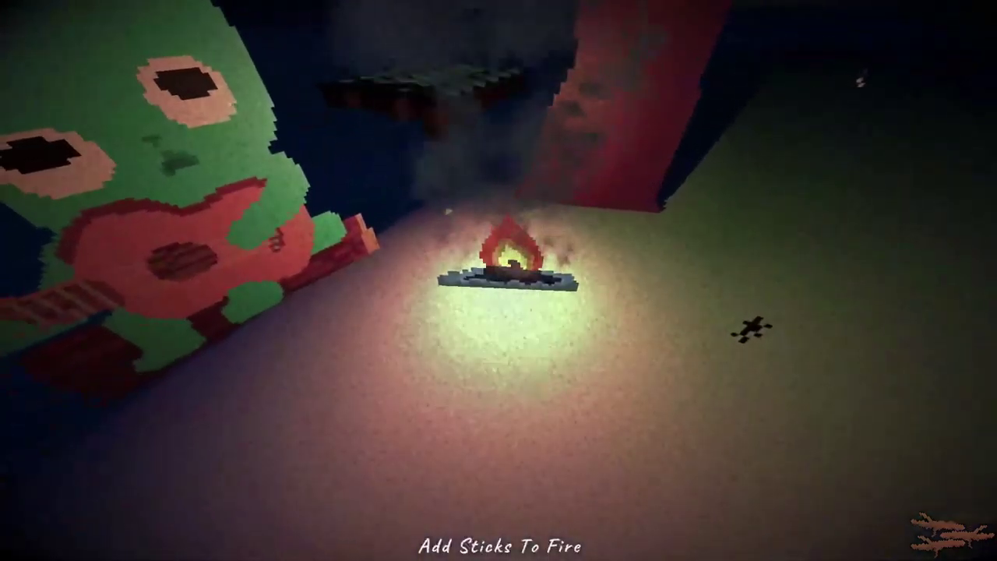
click(499, 264)
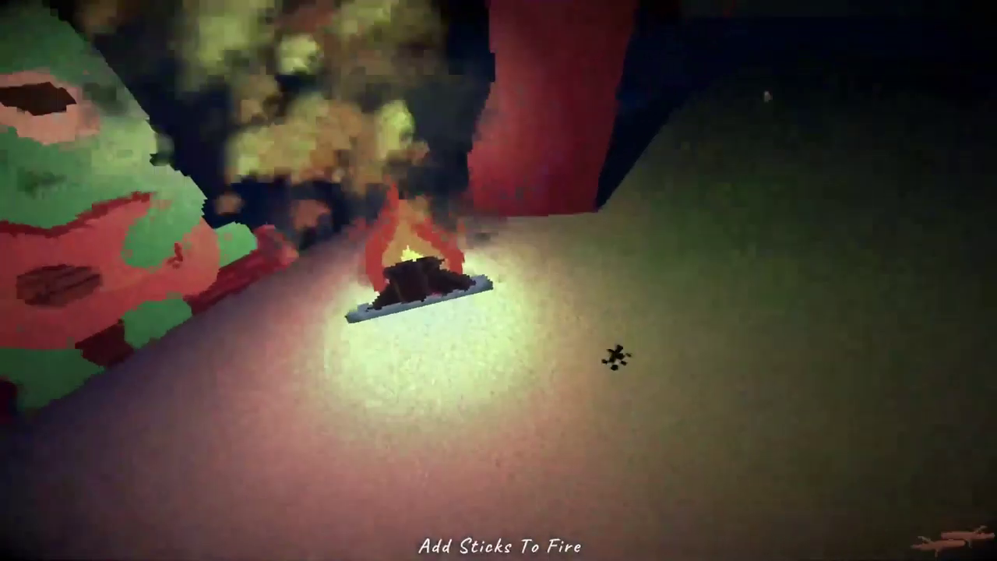